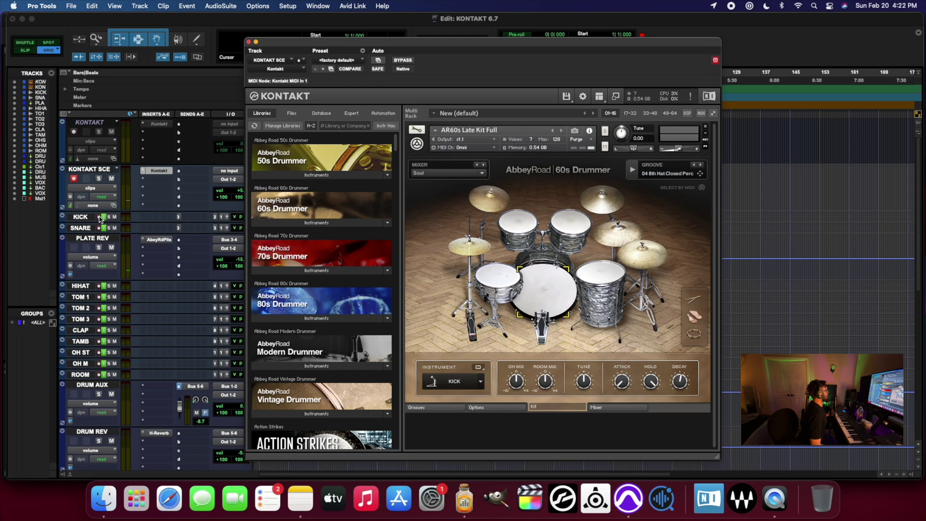
- Close the Kontakt window and record-enable the drum audio tracks from KICK through ROOM together
left_click(249, 41)
left_click_drag(265, 211, 298, 375)
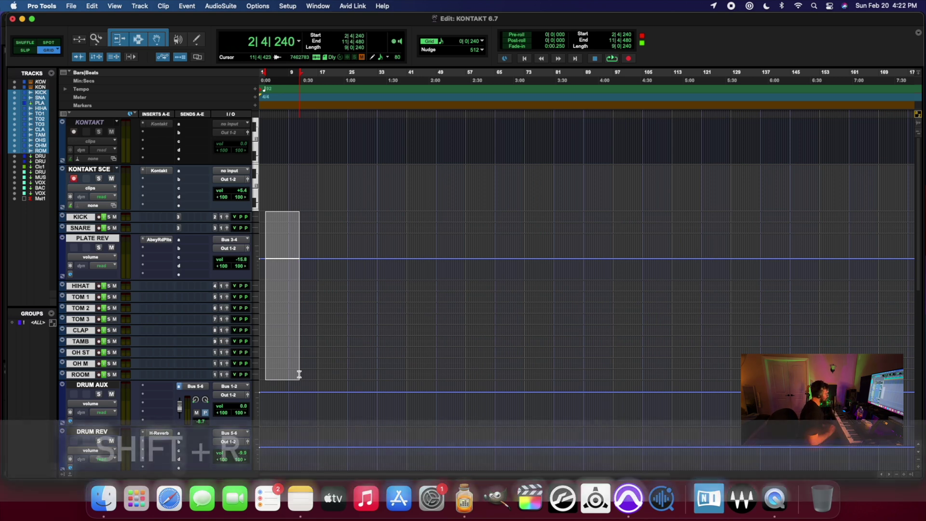
key("shift+r")
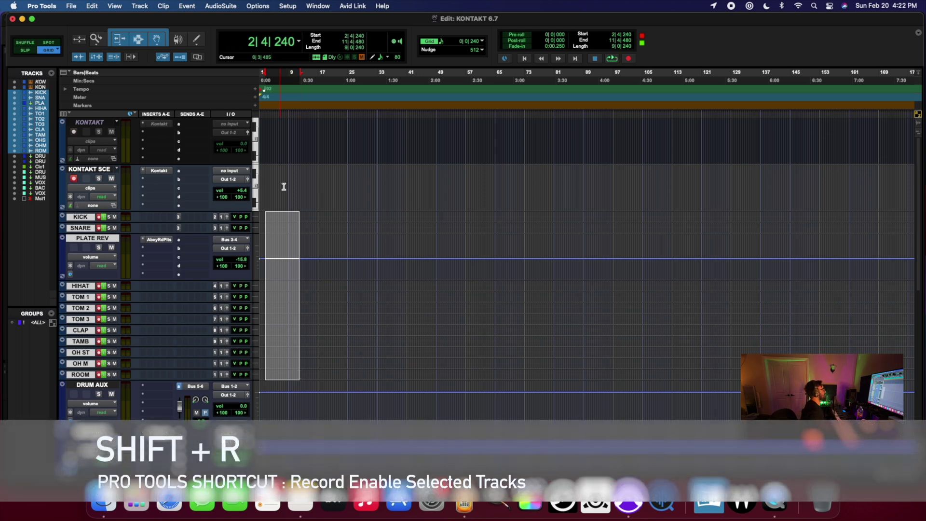
- Record a drum performance from the session start onto the KONTAKT SCE track and the armed drum audio tracks
left_click(279, 217)
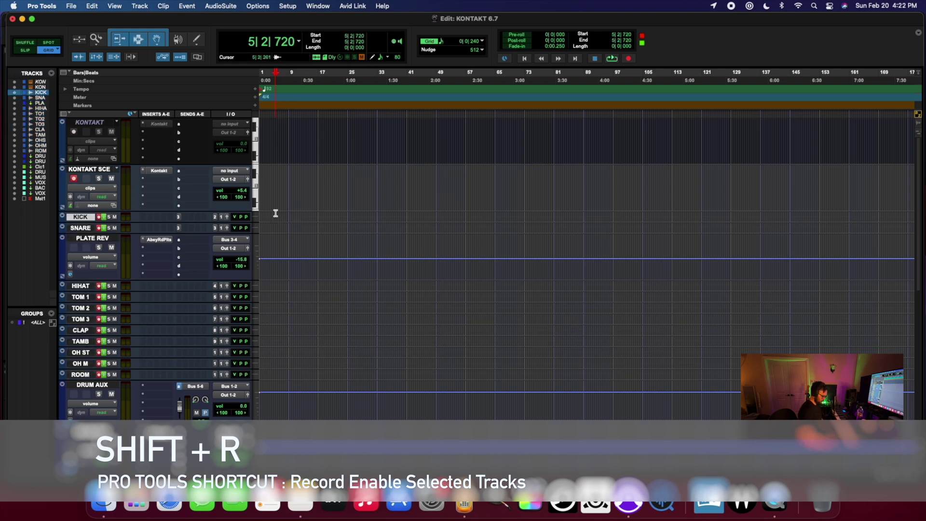
key("Return")
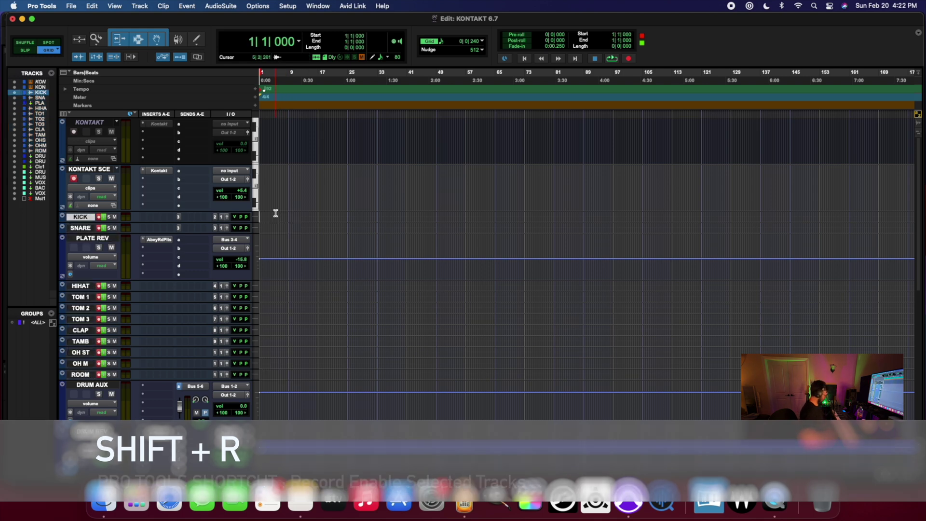
key("super+space")
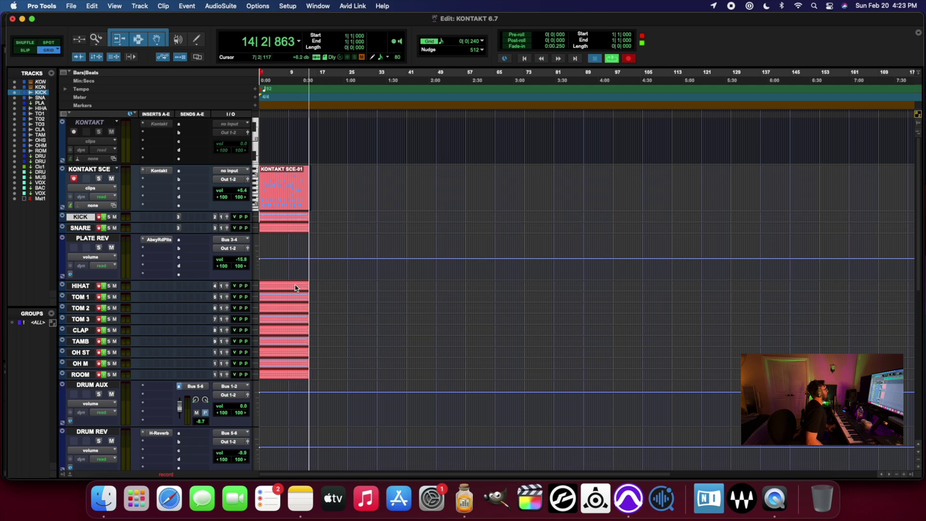
key("space")
- Delete the newly recorded clips on the KONTAKT SCE track and the KICK through ROOM tracks
left_click(266, 207)
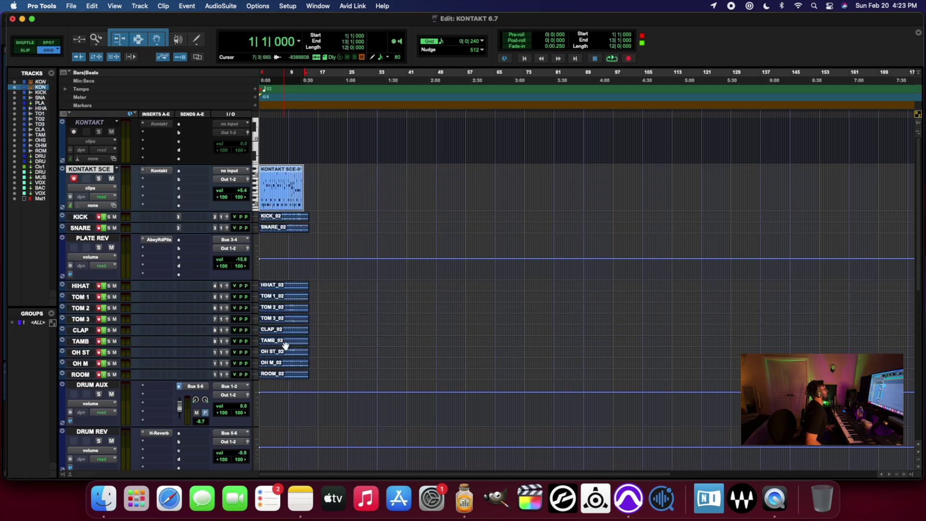
left_click(282, 375, "shift")
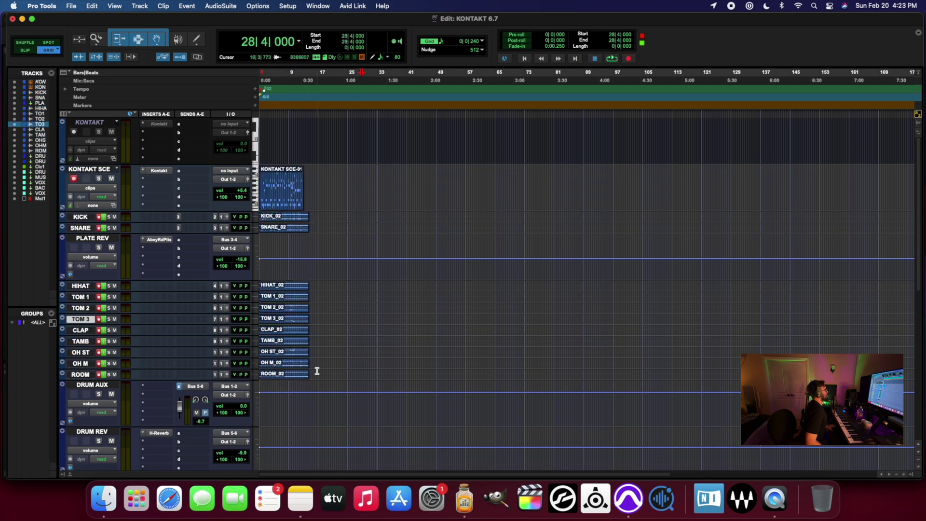
key("BackSpace")
- Replace the AR60s Late Kit Full in the KONTAKT SCE track's Kontakt with NOIRE Pure, found by searching the libraries for "NOIRE"
left_click(158, 171)
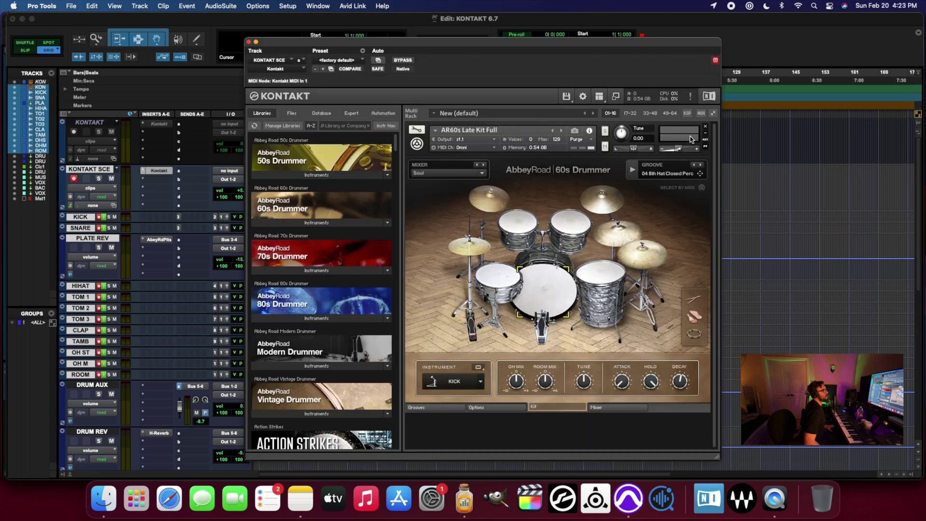
left_click(706, 129)
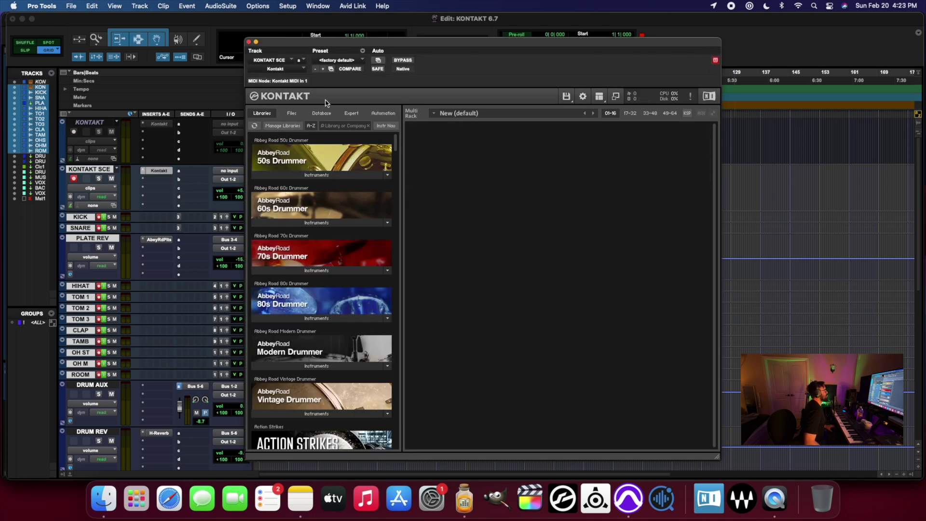
type("NOIRE")
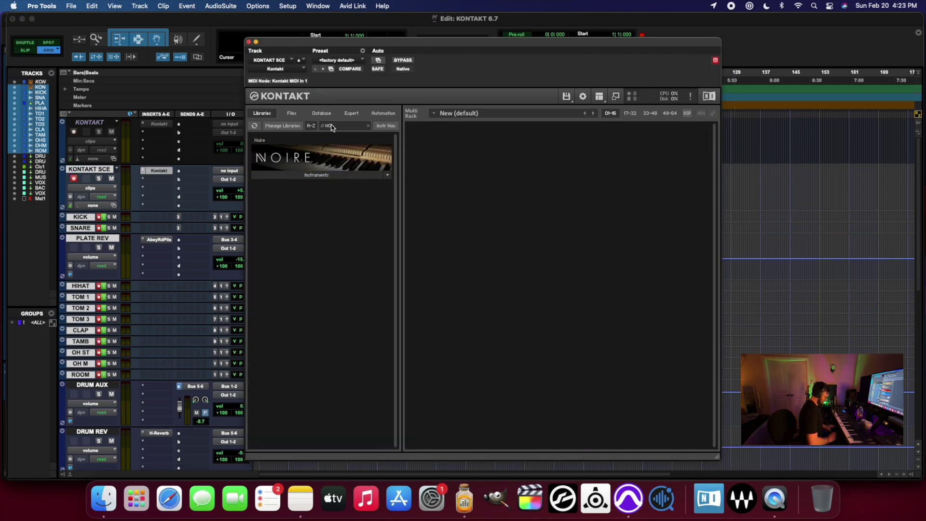
left_click(387, 175)
left_click(363, 177)
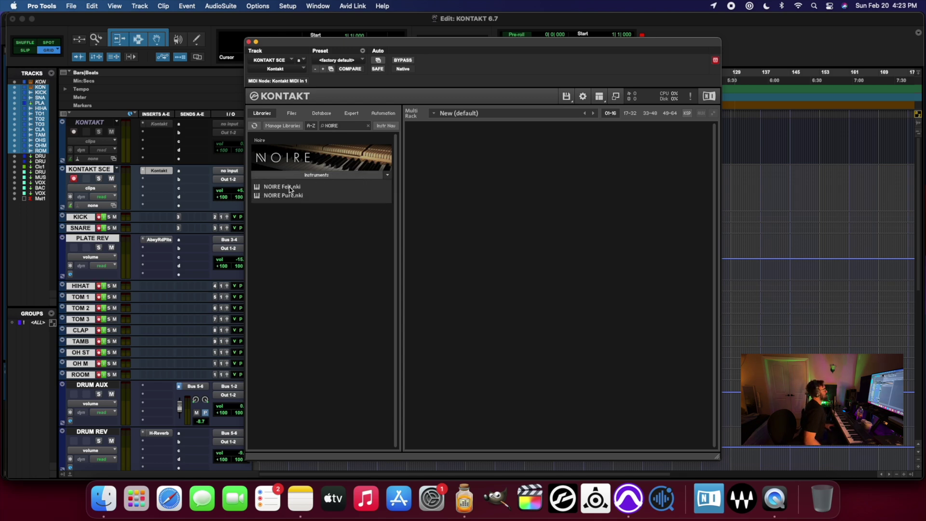
left_click_drag(289, 195, 304, 199)
double_click(304, 198)
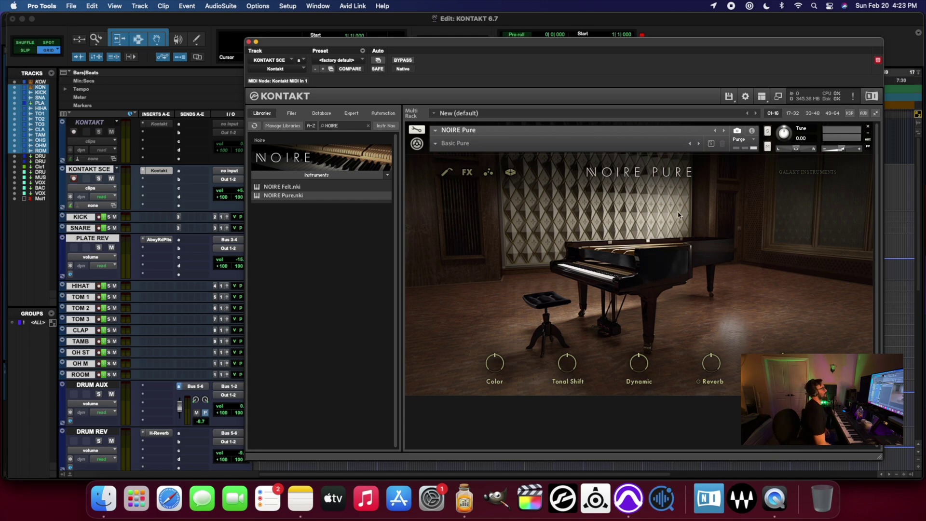
left_click_drag(526, 44, 393, 40)
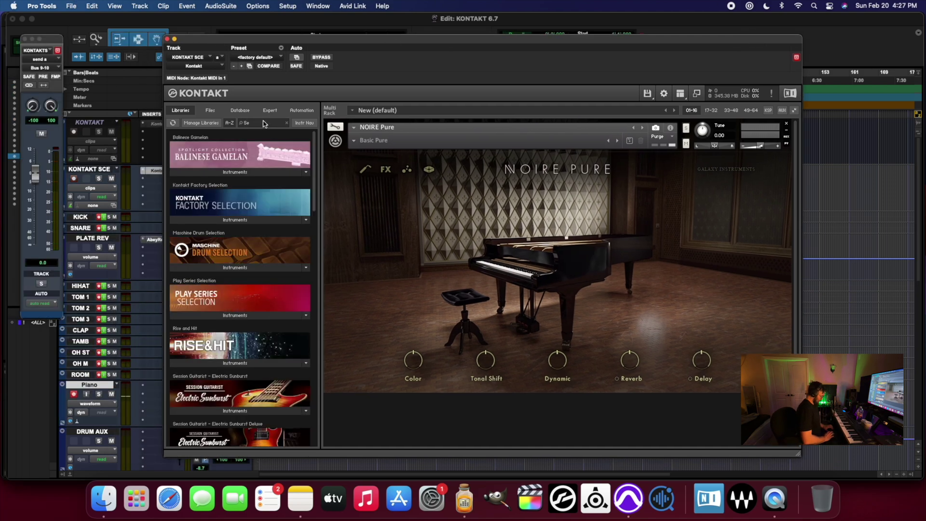
- Search the libraries for "Session Strin", load Ensemble - Modern from Session Strings Pro 2, and remove NOIRE Pure from the rack
type("ssin")
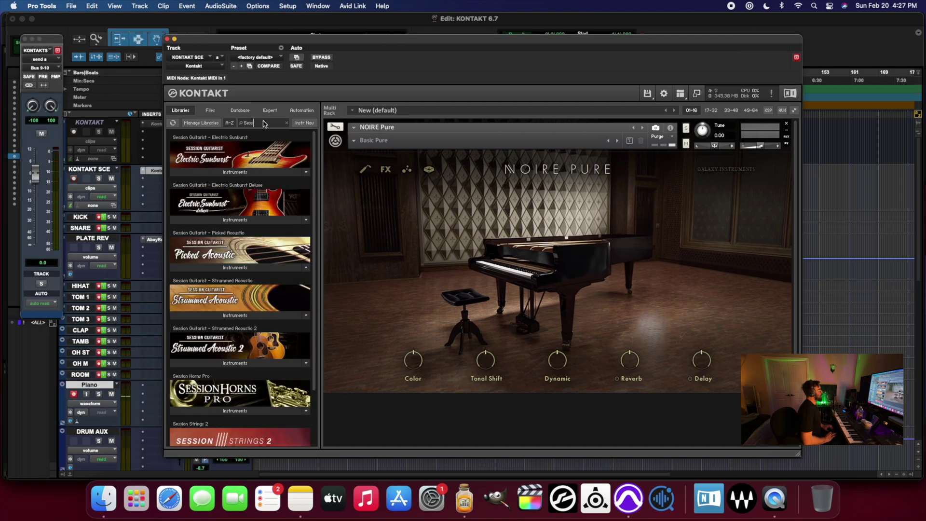
key("BackSpace")
key("BackSpace")
type("ion")
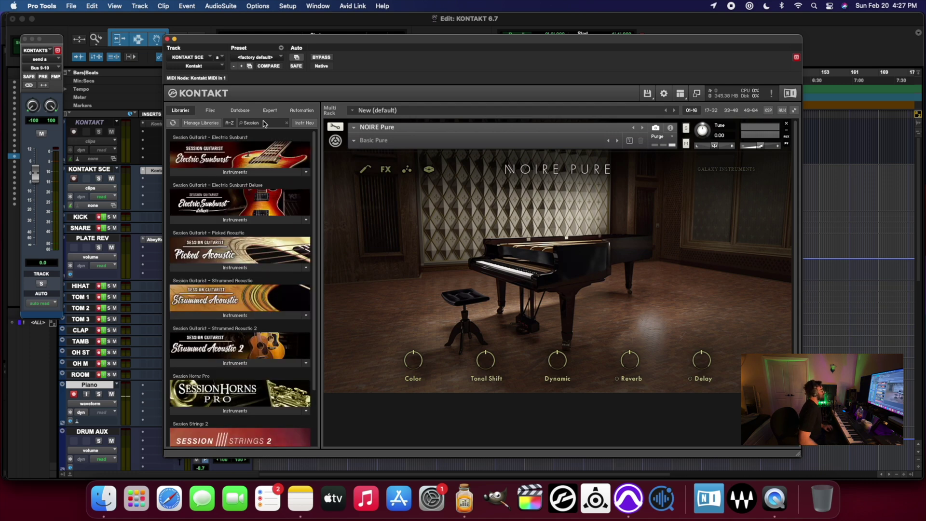
type(" Strin")
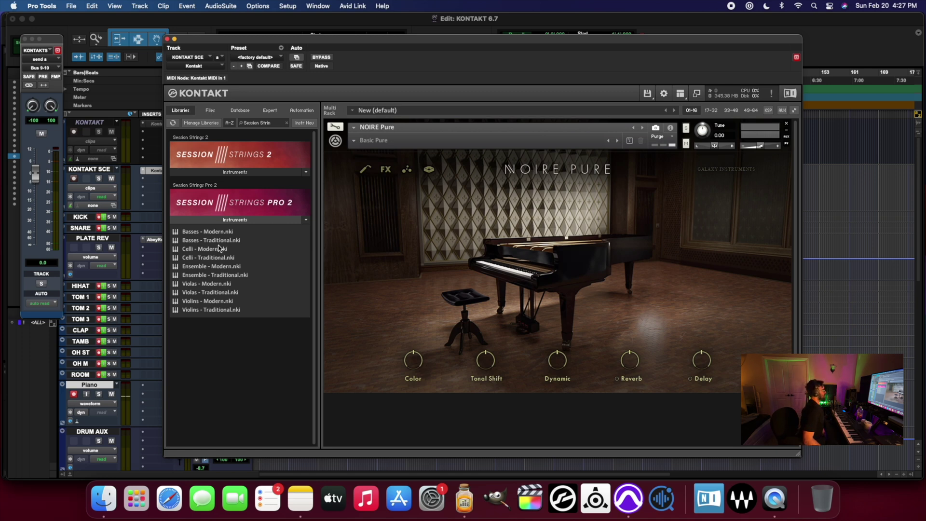
left_click(217, 270)
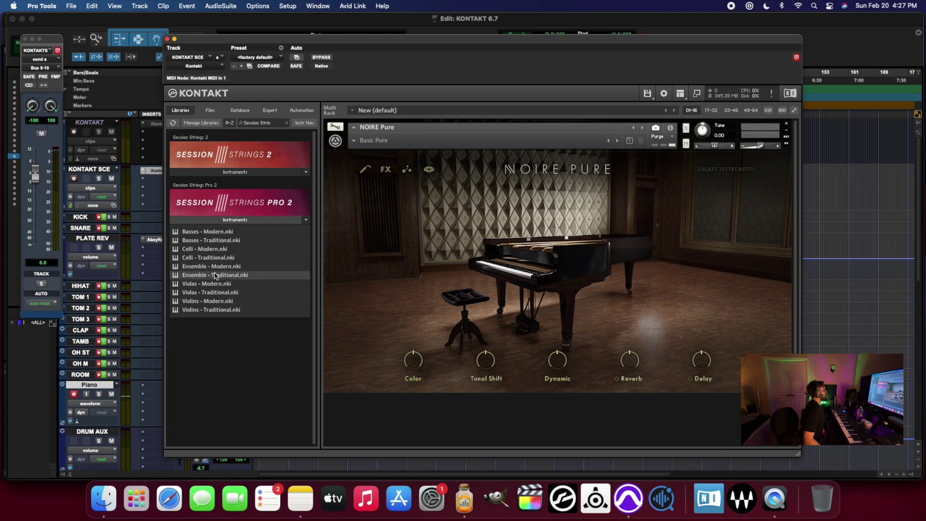
double_click(250, 267)
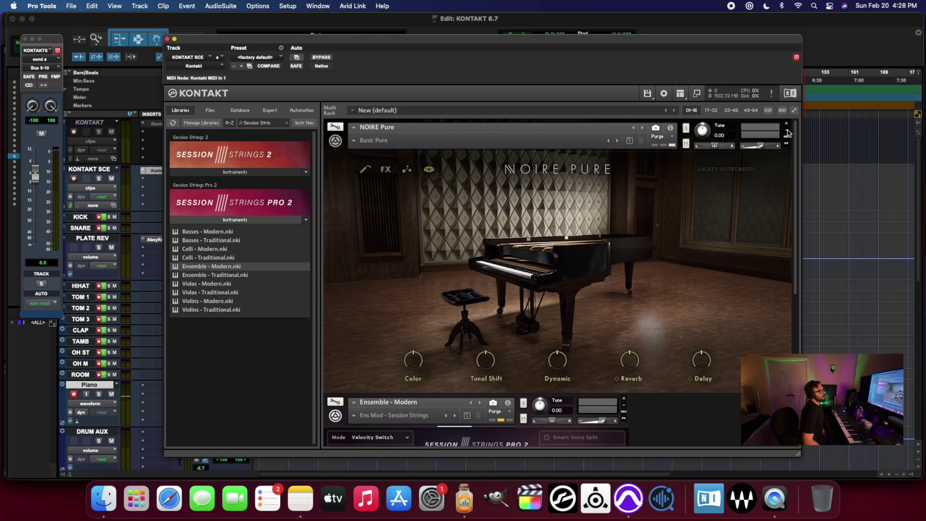
left_click(786, 125)
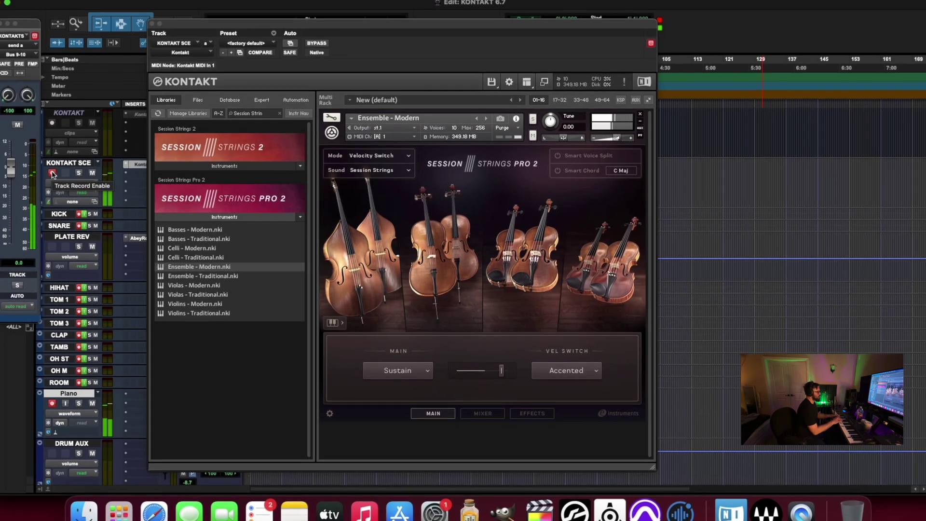
- Close the Kontakt window and place the edit cursor at the session start on the Piano track
left_click(73, 179)
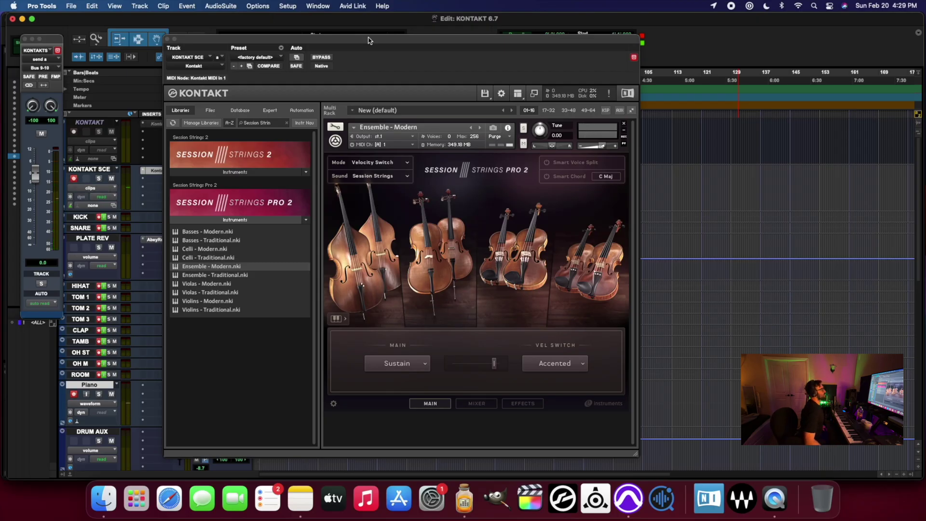
left_click_drag(368, 40, 469, 33)
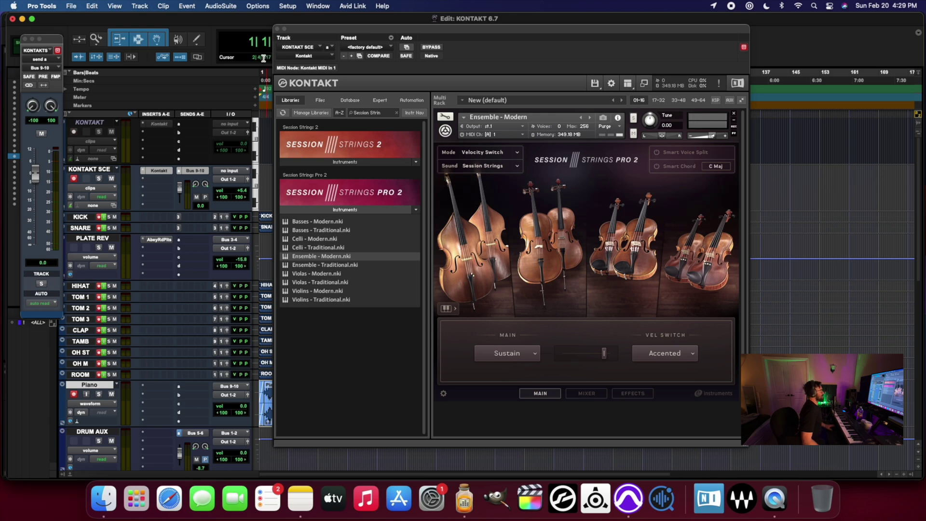
left_click(277, 29)
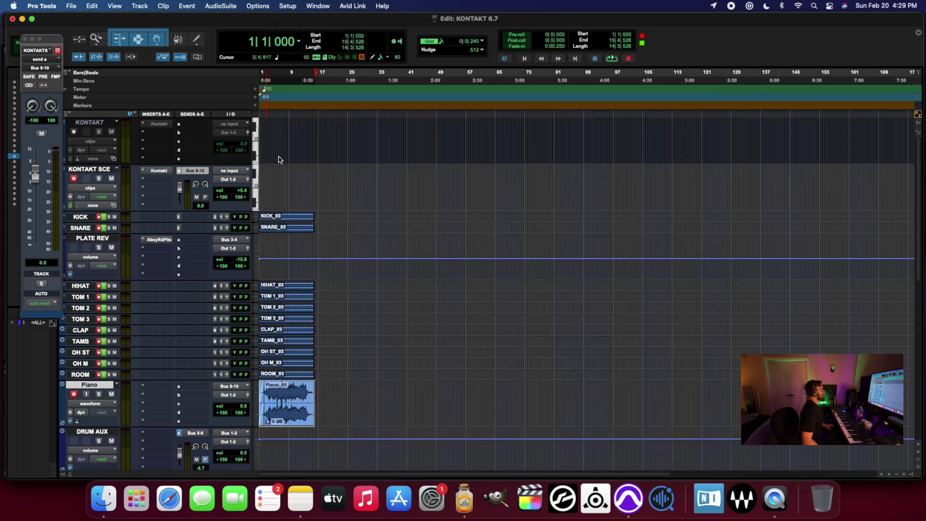
left_click(346, 385)
left_click_drag(260, 422, 262, 423)
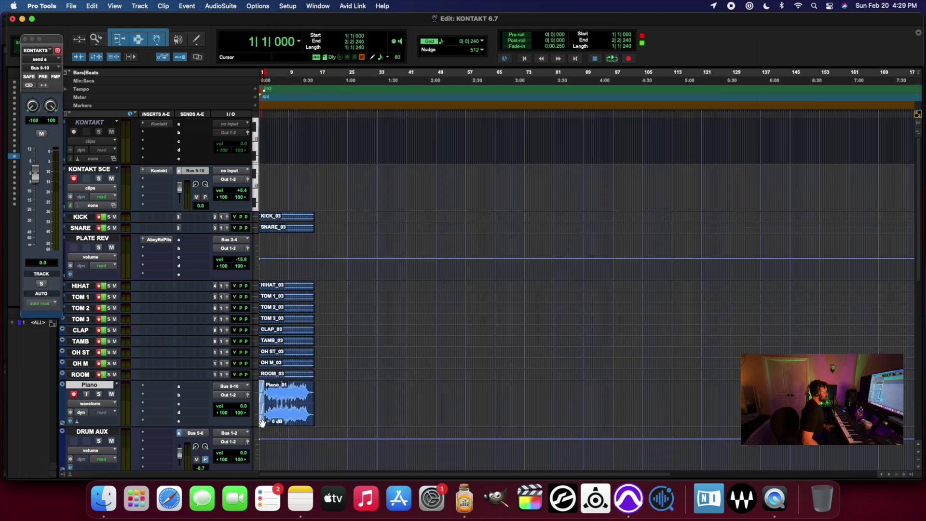
left_click(262, 422)
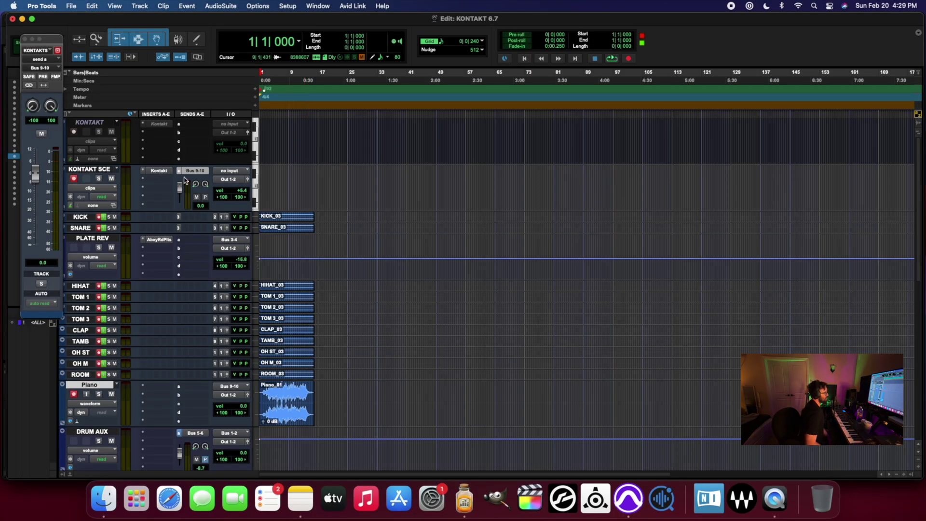
- Reopen the Kontakt instrument inserted on the KONTAKT SCE track
left_click(158, 171)
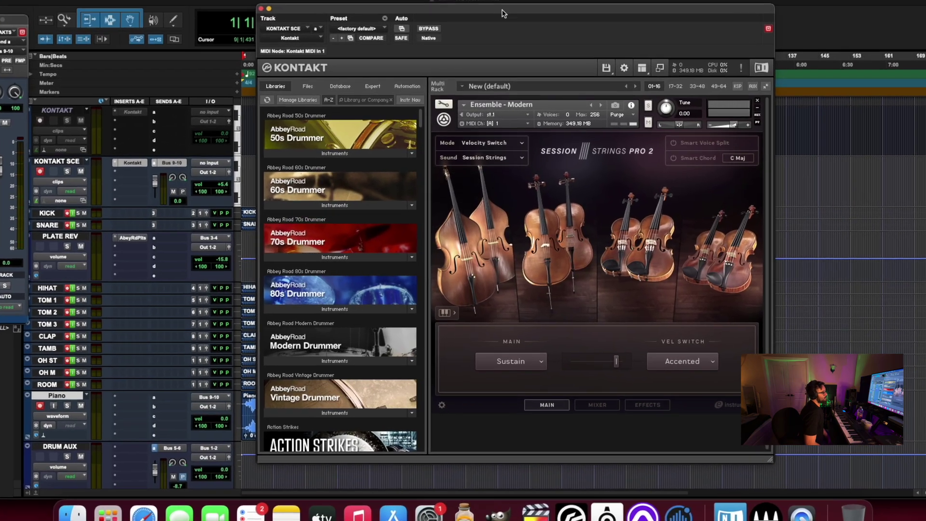